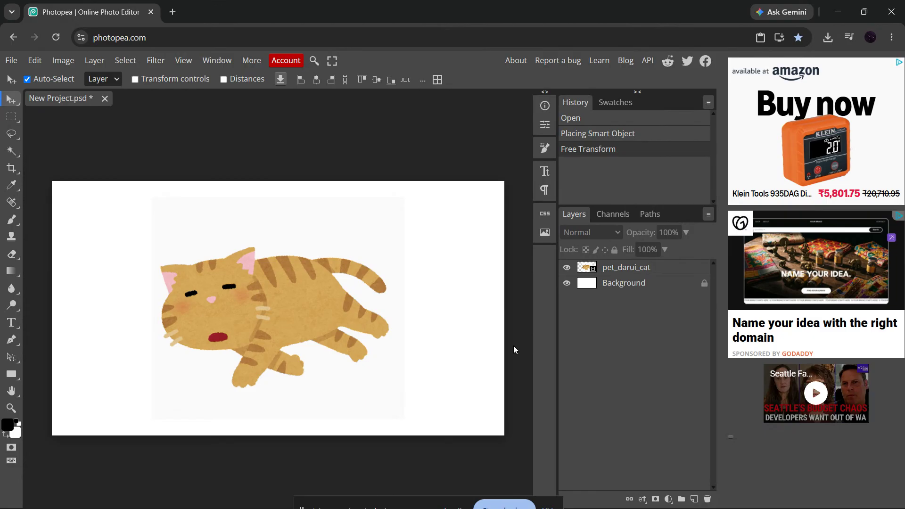
- Try to shrink the pet_darui_cat layer to about 109% width and 112% height from one corner with Free Transform
{"action": "key", "text": "ctrl+t"}
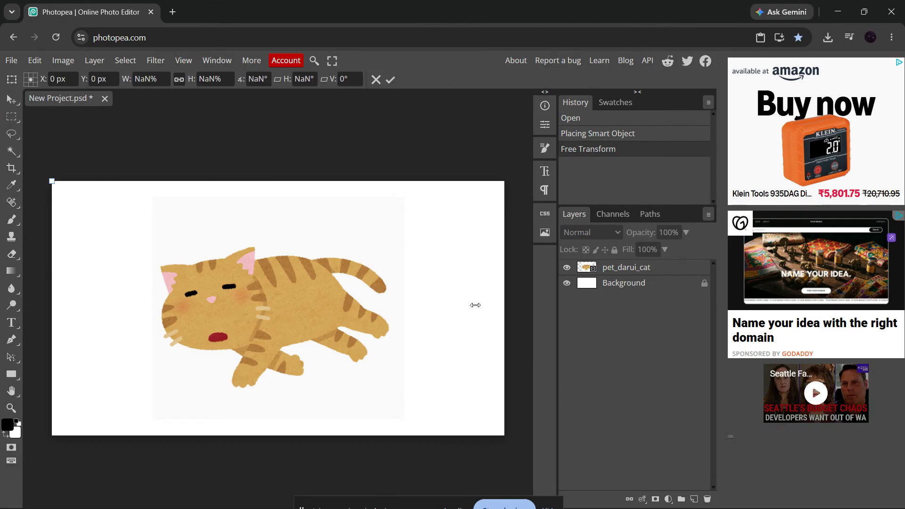
{"action": "left_click", "coordinate": [657, 275]}
{"action": "key", "text": "ctrl+t"}
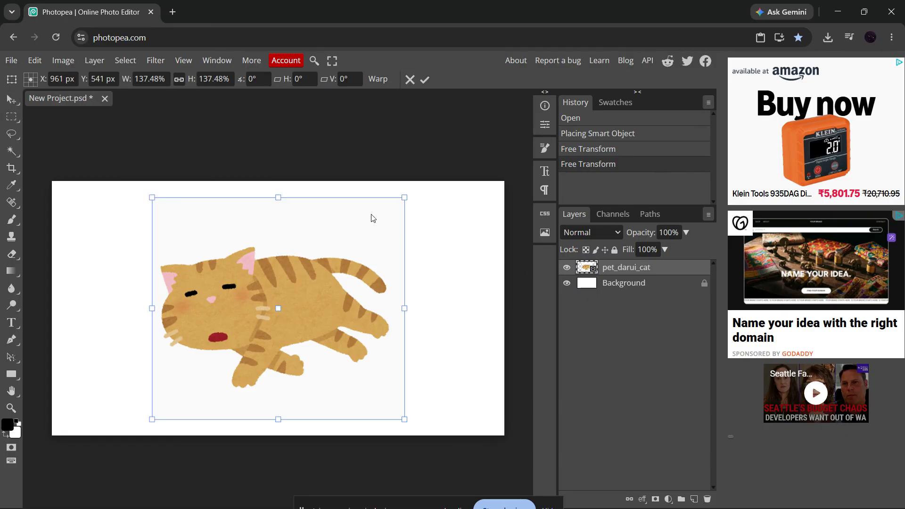
{"action": "left_click_drag", "start_coordinate": [403, 194], "coordinate": [351, 239]}
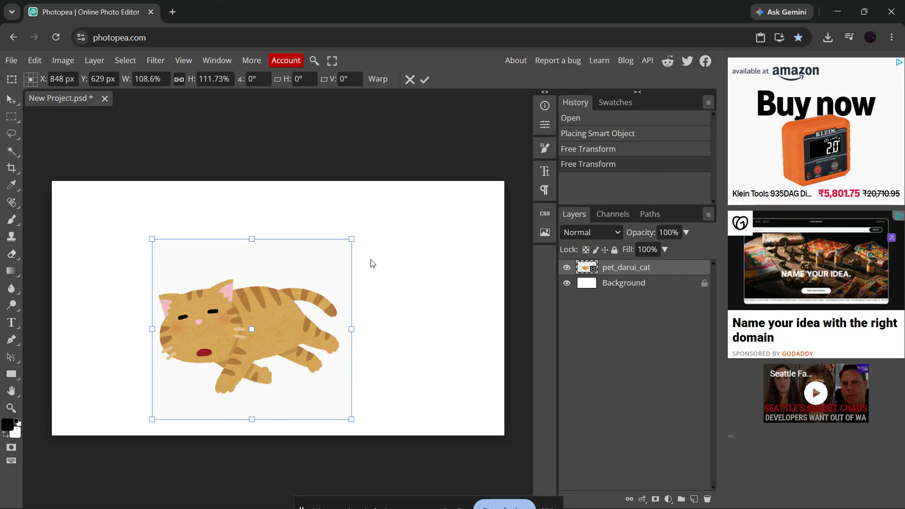
{"action": "key", "text": "Return"}
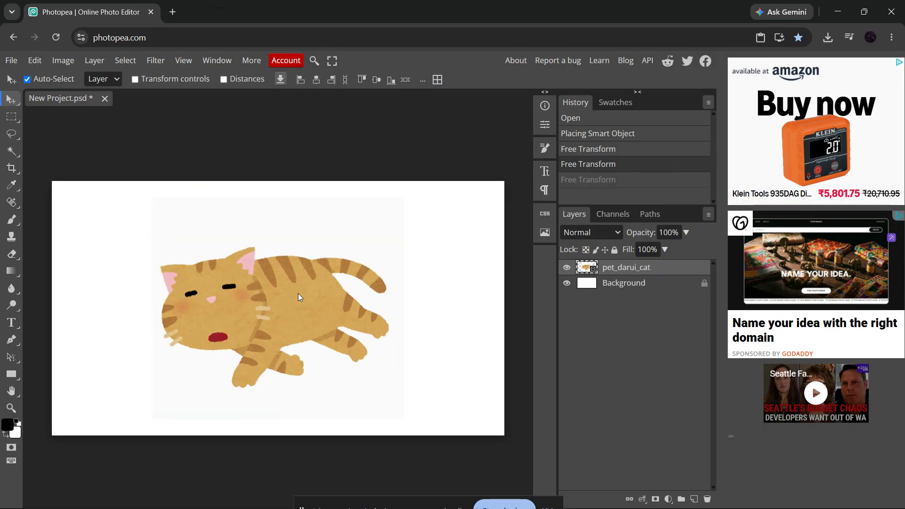
- Scale the pet_darui_cat layer proportionally around its center to about 107.4% with Free Transform
{"action": "key", "text": "ctrl+t"}
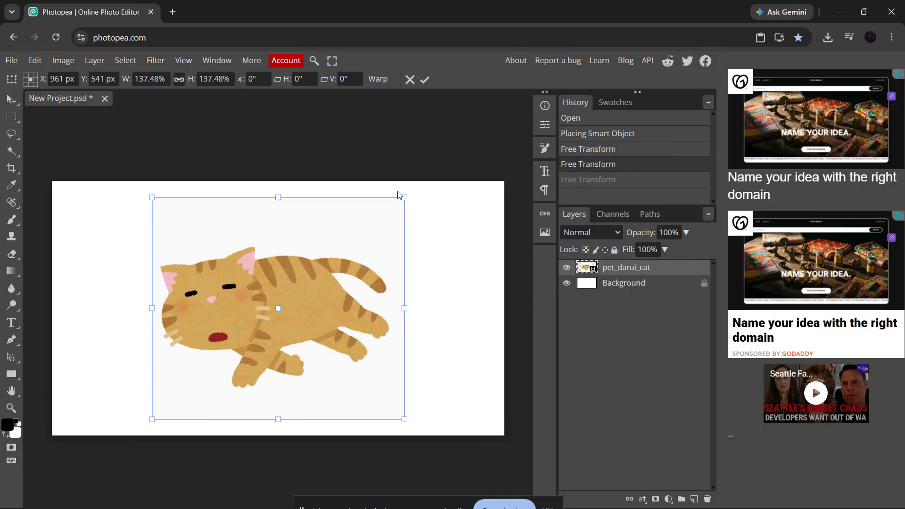
{"action": "left_click_drag", "start_coordinate": [403, 198], "coordinate": [375, 220]}
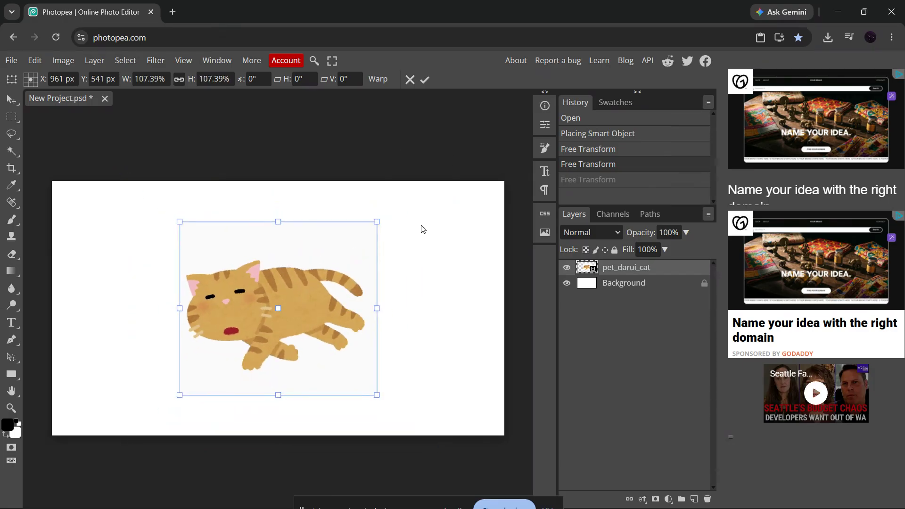
{"action": "key", "text": "Return"}
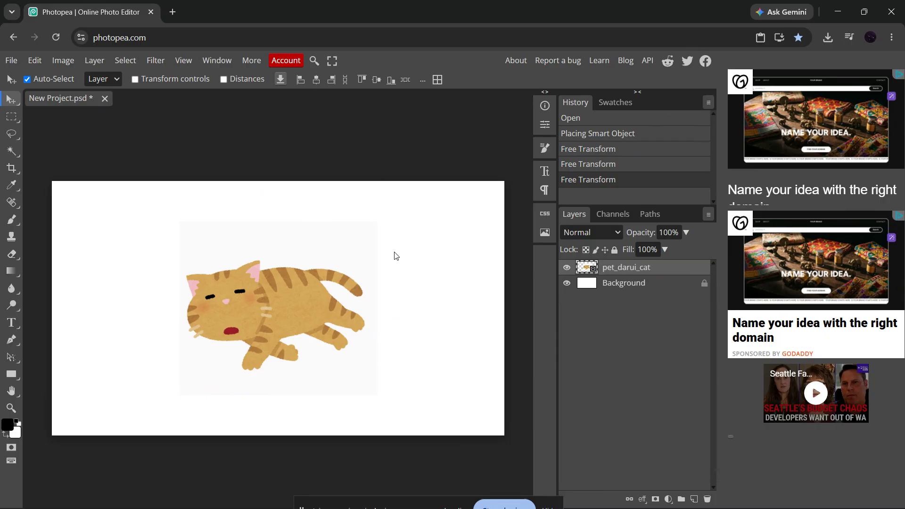
- Try to change the image's pixel width in the Image Size settings
{"action": "key", "text": "ctrl+alt+i"}
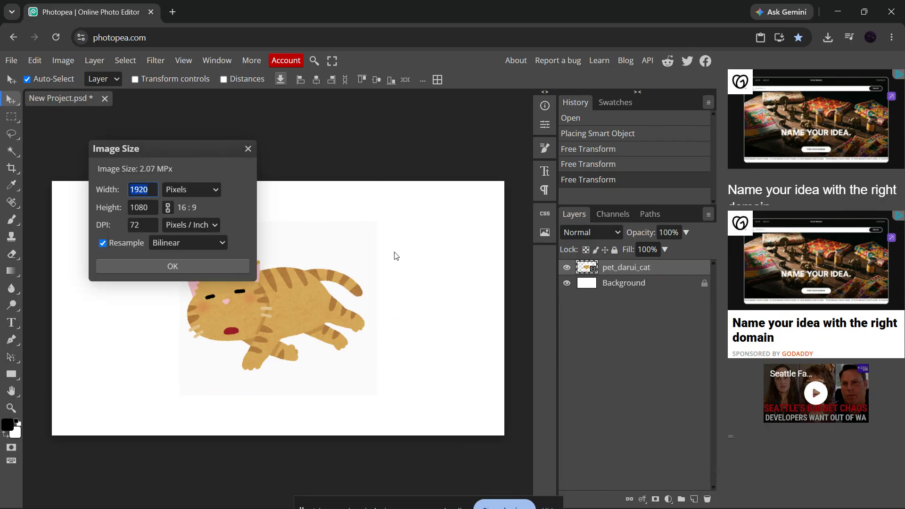
{"action": "left_click_drag", "start_coordinate": [158, 153], "coordinate": [503, 164]}
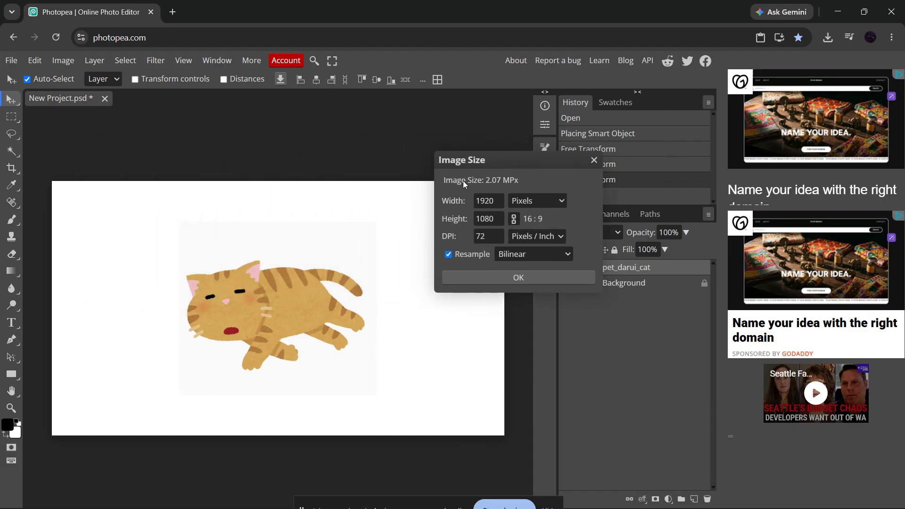
{"action": "double_click", "coordinate": [486, 201]}
{"action": "type", "text": "1866"}
{"action": "left_click_drag", "start_coordinate": [433, 205], "coordinate": [93, 224]}
{"action": "left_click", "coordinate": [487, 202]}
{"action": "double_click", "coordinate": [487, 202]}
{"action": "left_click", "coordinate": [503, 276]}
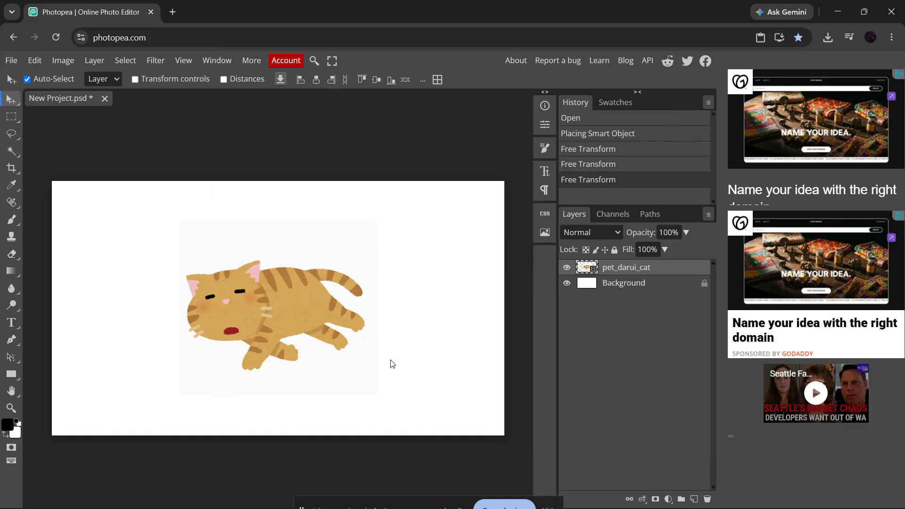
- Resize the canvas to 50 percent in width and height, with linked proportions and a centered anchor
{"action": "left_click", "coordinate": [421, 360]}
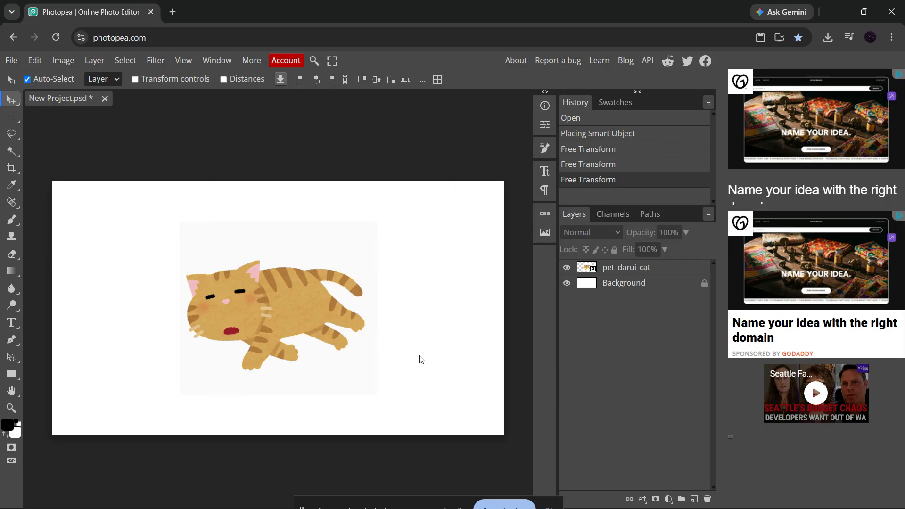
{"action": "key", "text": "alt+ctrl+c"}
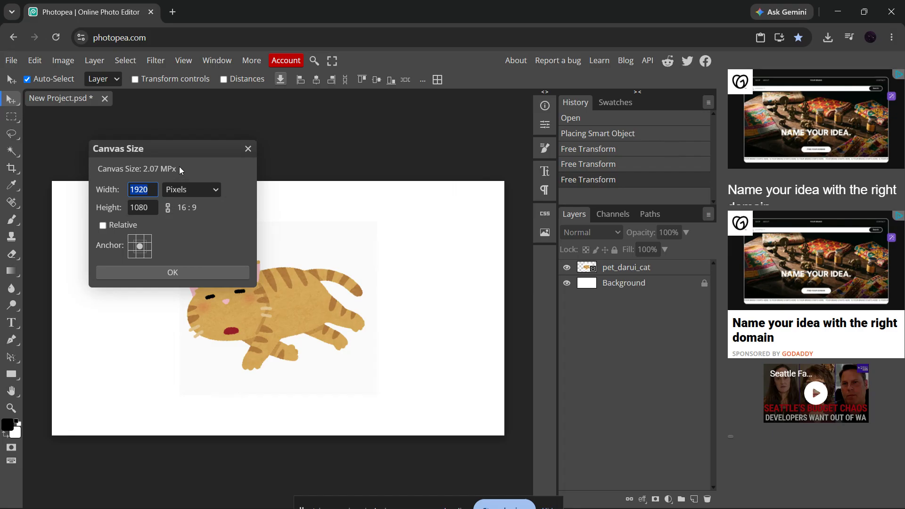
{"action": "left_click_drag", "start_coordinate": [170, 155], "coordinate": [572, 186]}
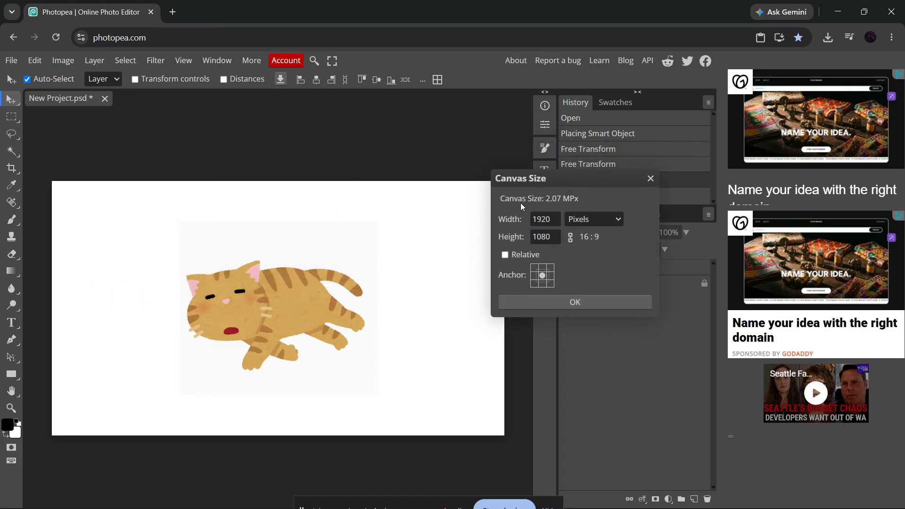
{"action": "left_click", "coordinate": [554, 218]}
{"action": "left_click", "coordinate": [593, 219]}
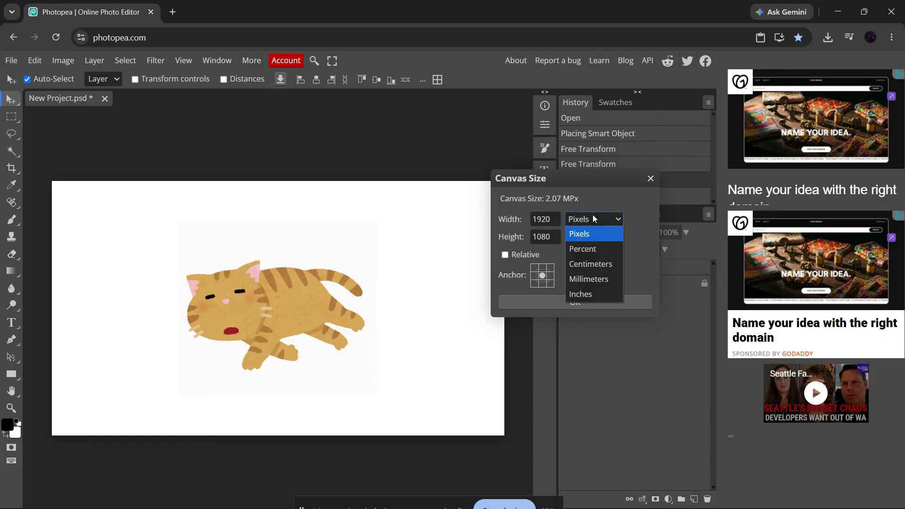
{"action": "left_click", "coordinate": [583, 247]}
{"action": "double_click", "coordinate": [546, 219]}
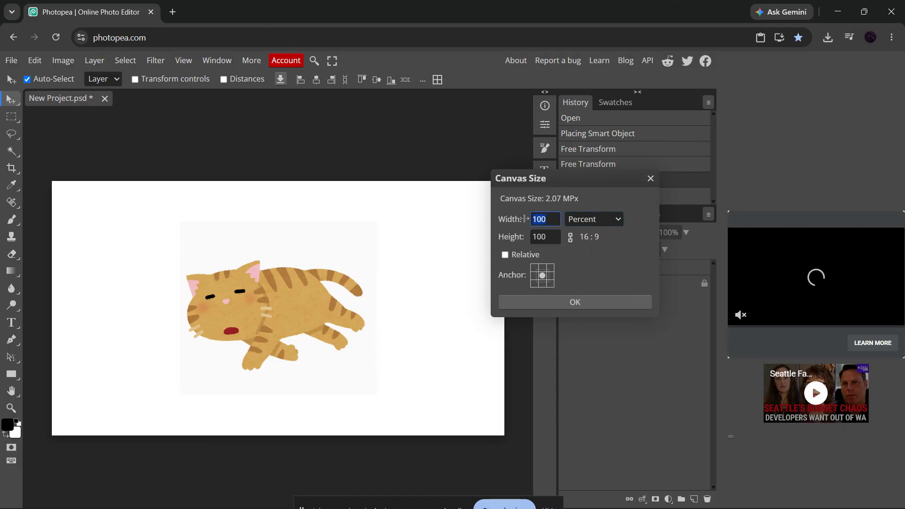
{"action": "type", "text": "50"}
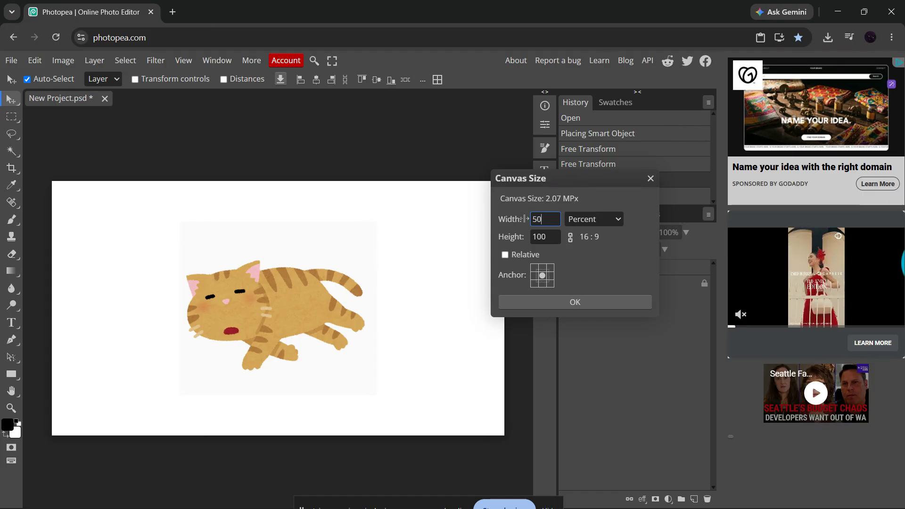
{"action": "left_click", "coordinate": [586, 254]}
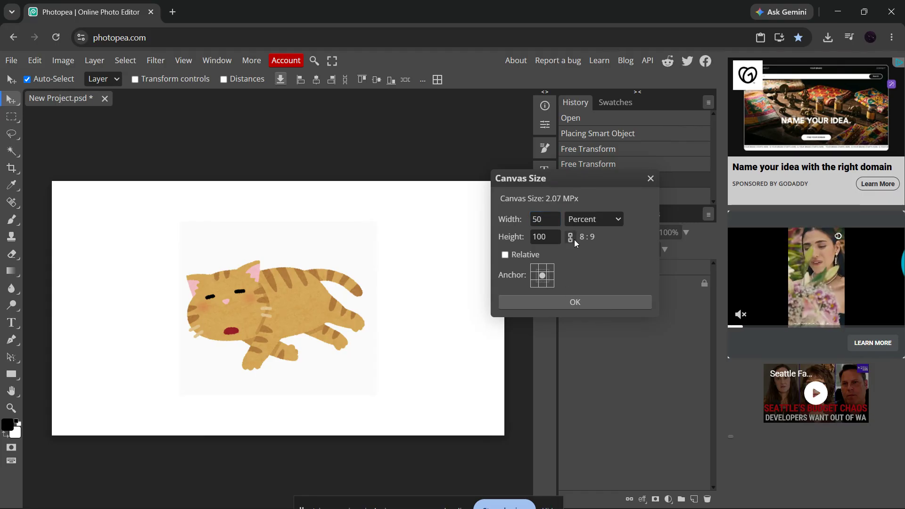
{"action": "double_click", "coordinate": [548, 225]}
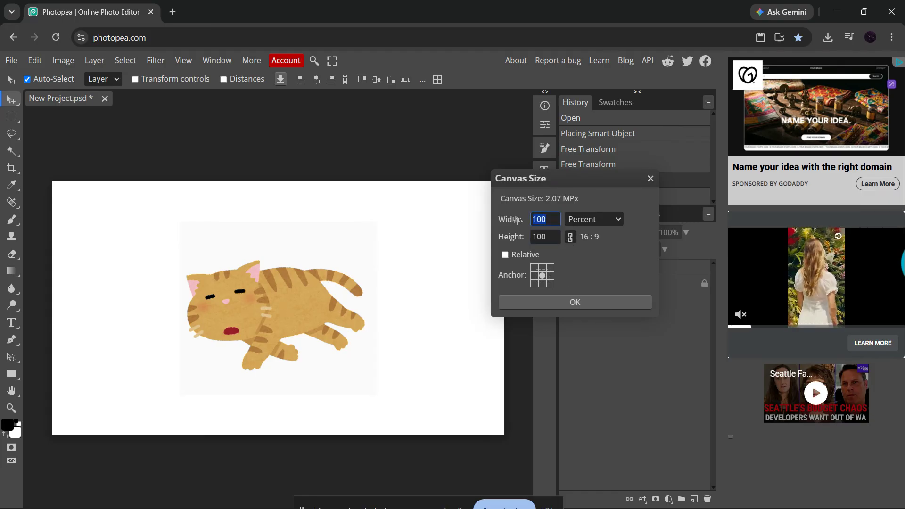
{"action": "type", "text": "50"}
{"action": "left_click", "coordinate": [576, 275]}
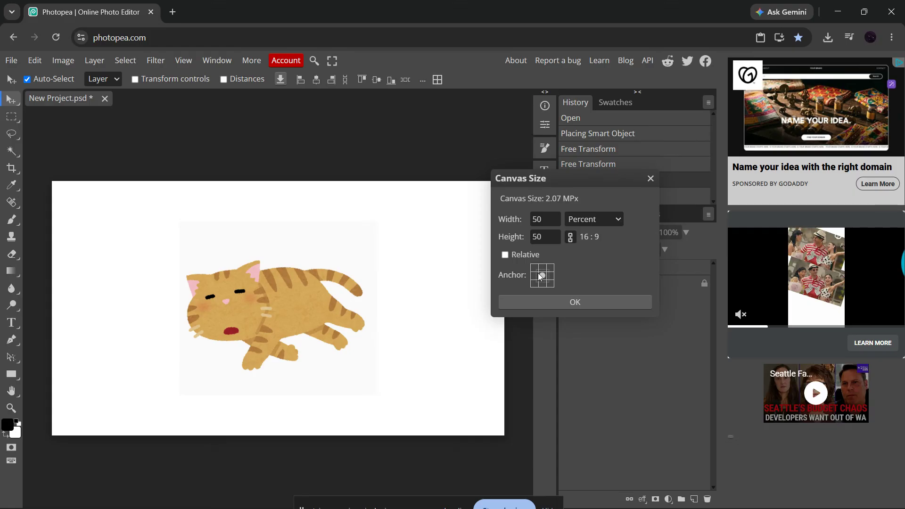
{"action": "left_click", "coordinate": [564, 303]}
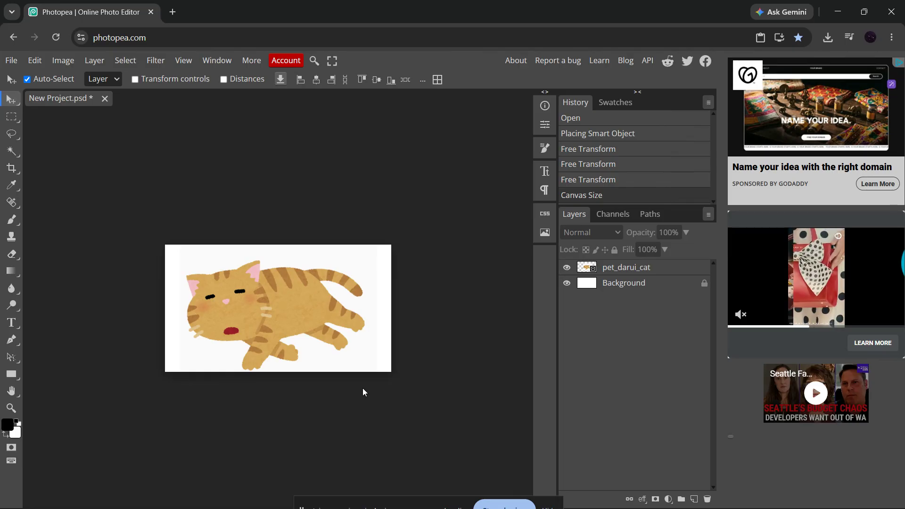
- Examine the pet_darui_cat layer's transform bounds against the canvas edges, leaving Free Transform without changes
{"action": "left_click", "coordinate": [632, 272]}
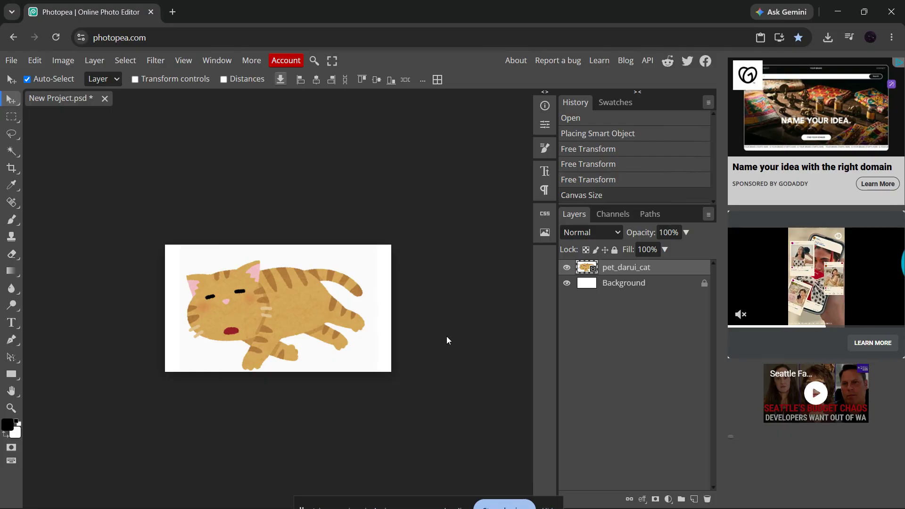
{"action": "key", "text": "ctrl+t"}
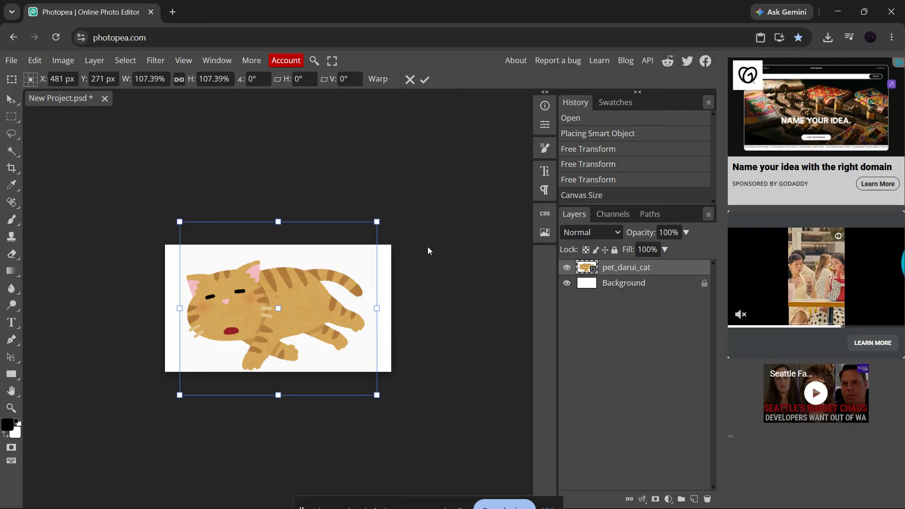
{"action": "left_click", "coordinate": [411, 79]}
{"action": "left_click", "coordinate": [429, 284]}
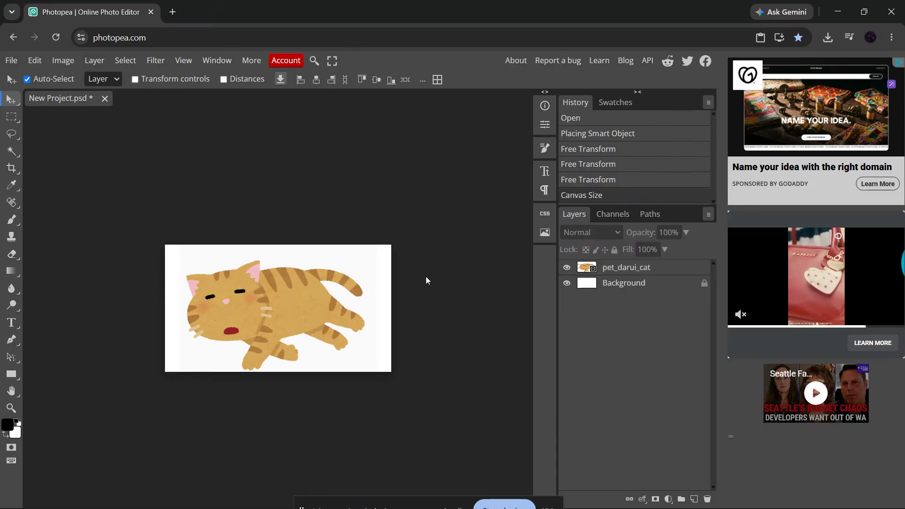
- Check the document's dimensions in the Image Size and Canvas Size settings without changing any values
{"action": "key", "text": "ctrl+alt+i"}
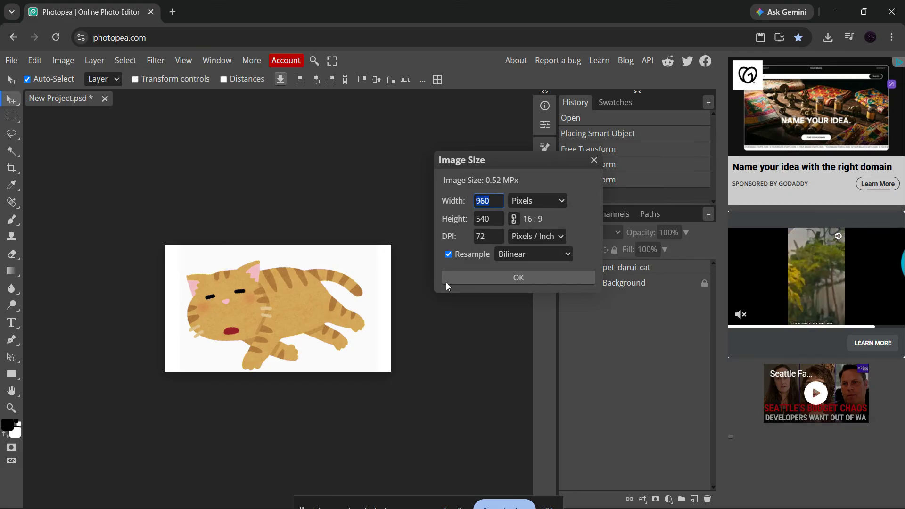
{"action": "left_click", "coordinate": [517, 277]}
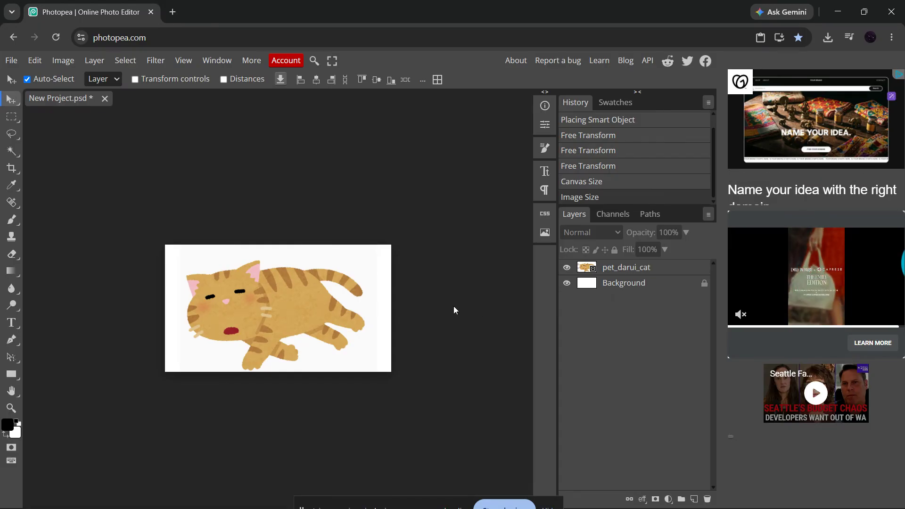
{"action": "key", "text": "ctrl+alt+c"}
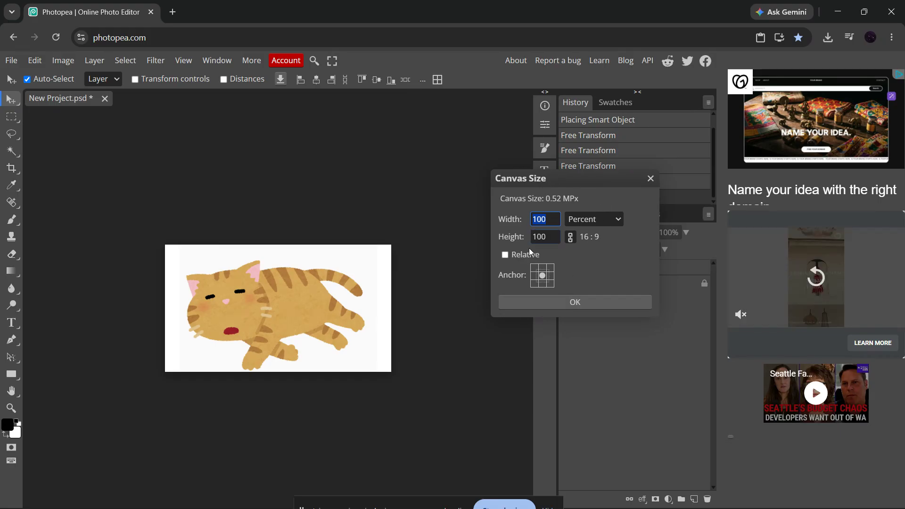
{"action": "left_click", "coordinate": [651, 178]}
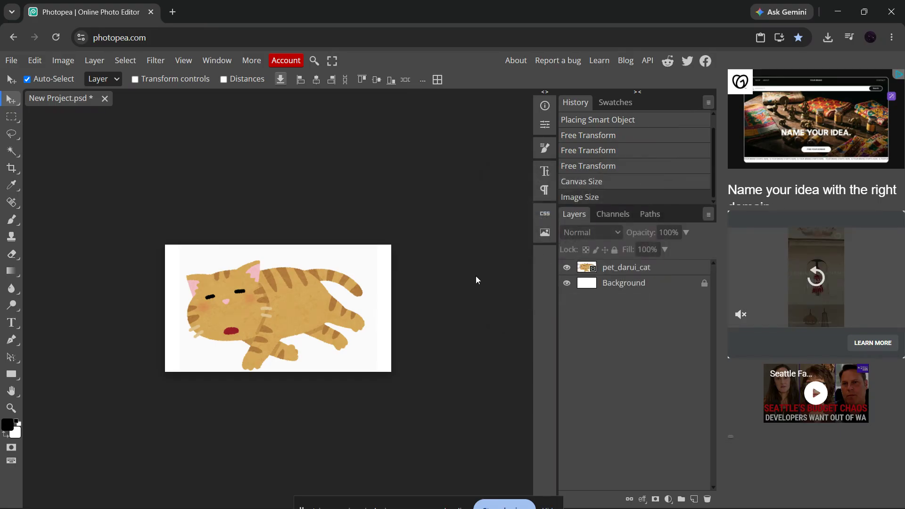